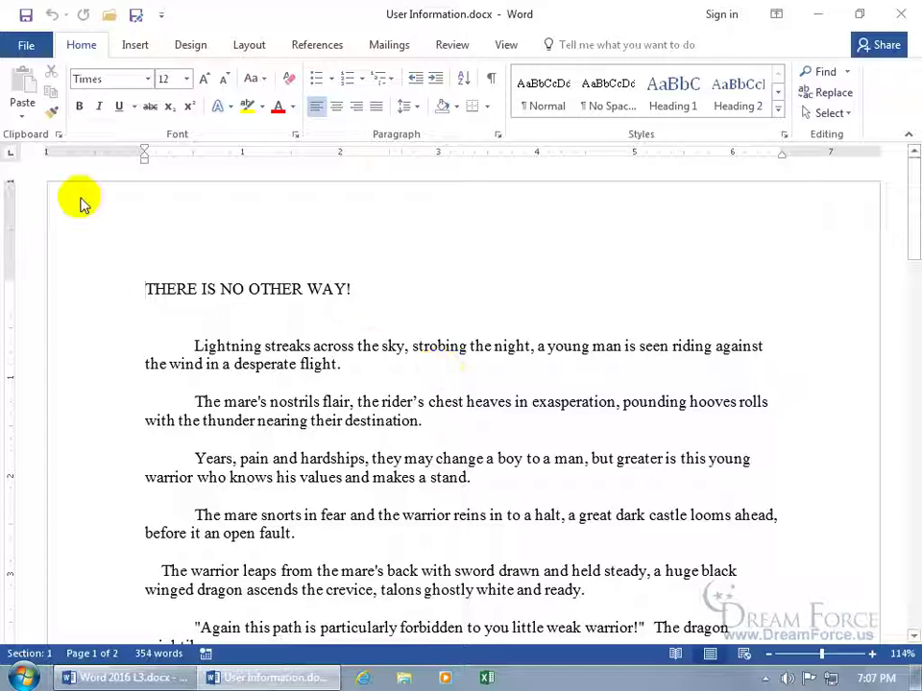
Step: Open Word Options on the General page to reach the user name and initials
{"action": "left_click", "coordinate": [26, 50]}
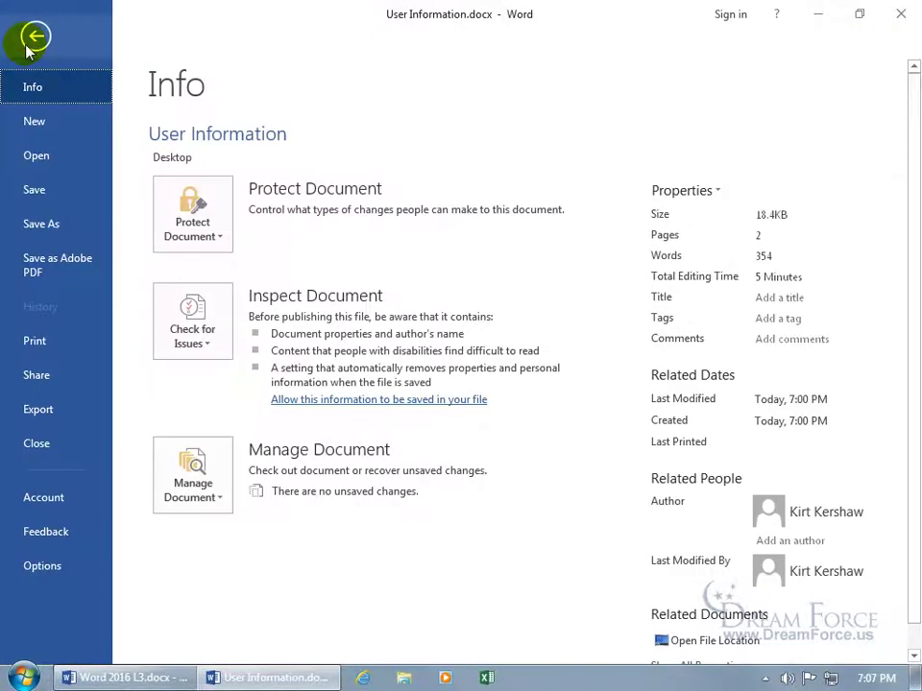
{"action": "left_click", "coordinate": [67, 570]}
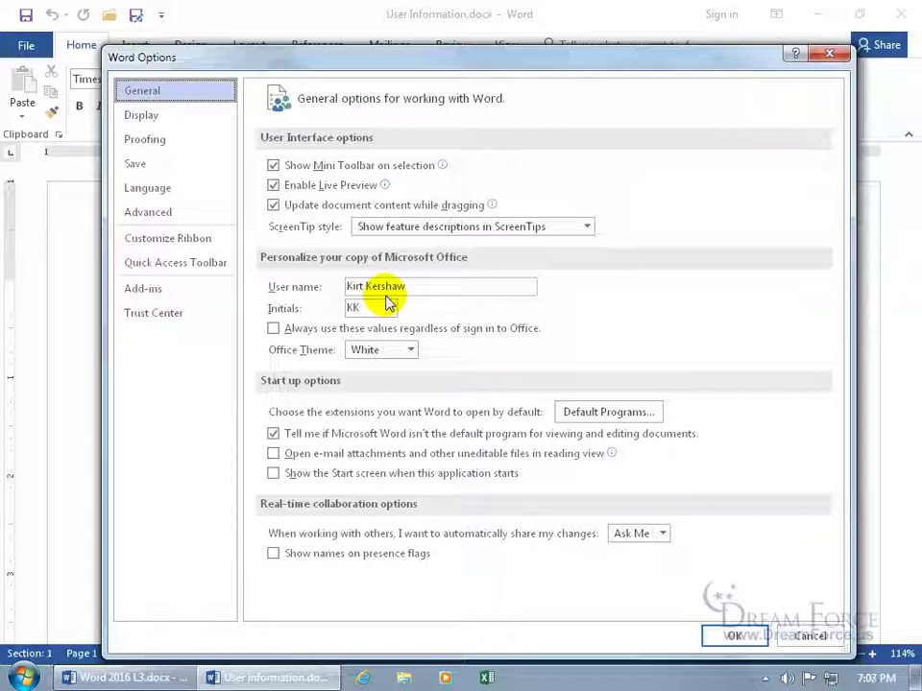
Step: Replace the Office user name and initials with new values, apply them, and view the Info page
{"action": "left_click_drag", "start_coordinate": [411, 287], "coordinate": [261, 288]}
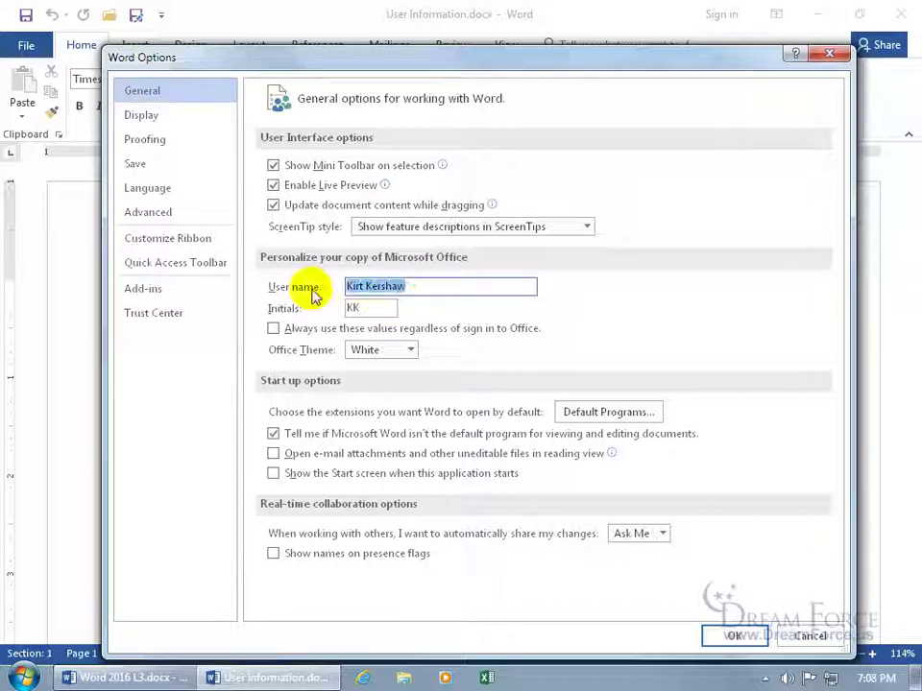
{"action": "type", "text": "Sla"}
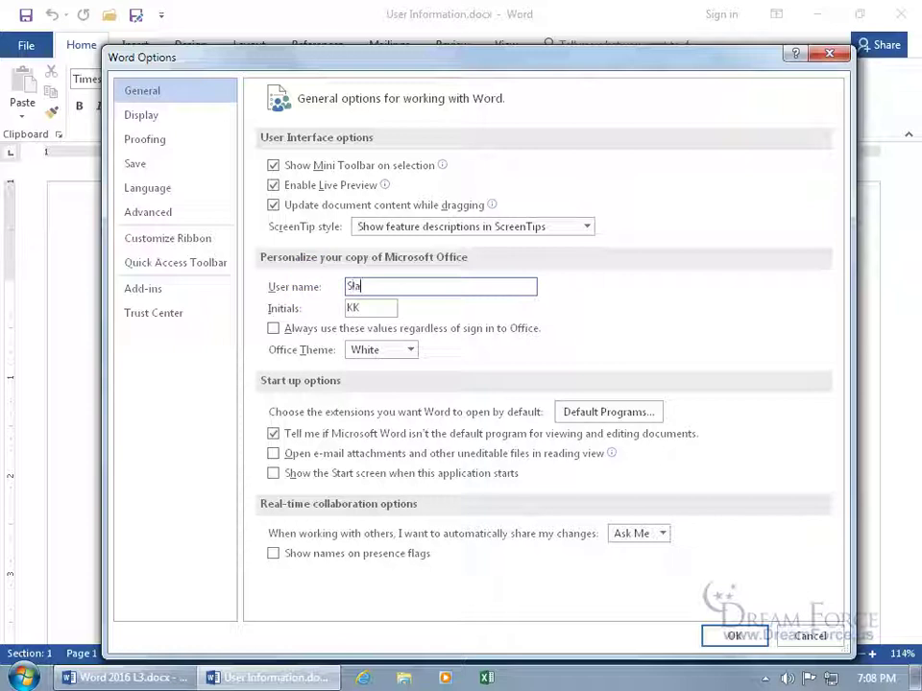
{"action": "type", "text": "rty B"}
{"action": "key", "text": "Tab"}
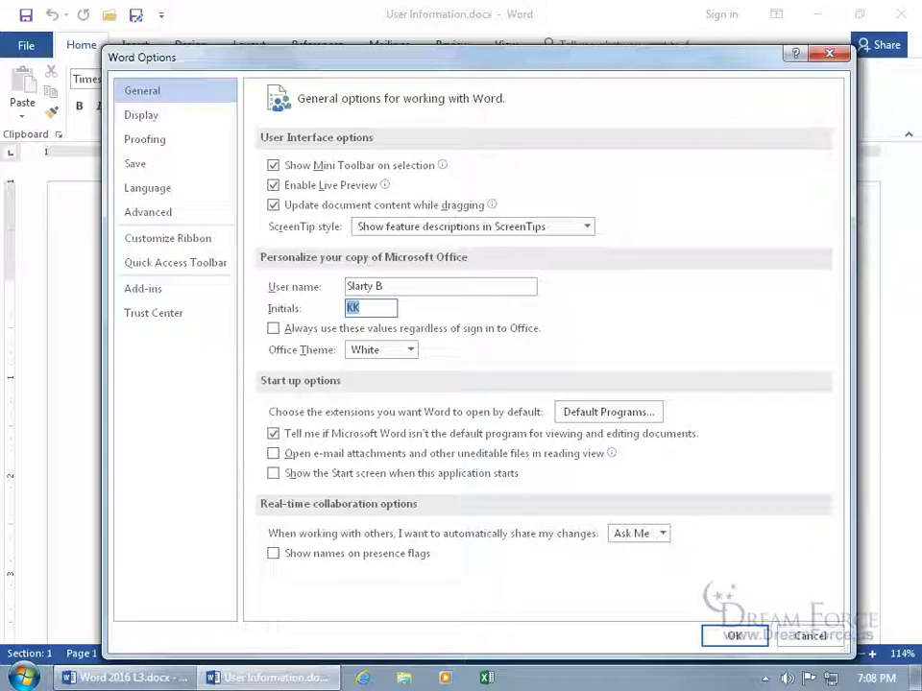
{"action": "type", "text": "SB"}
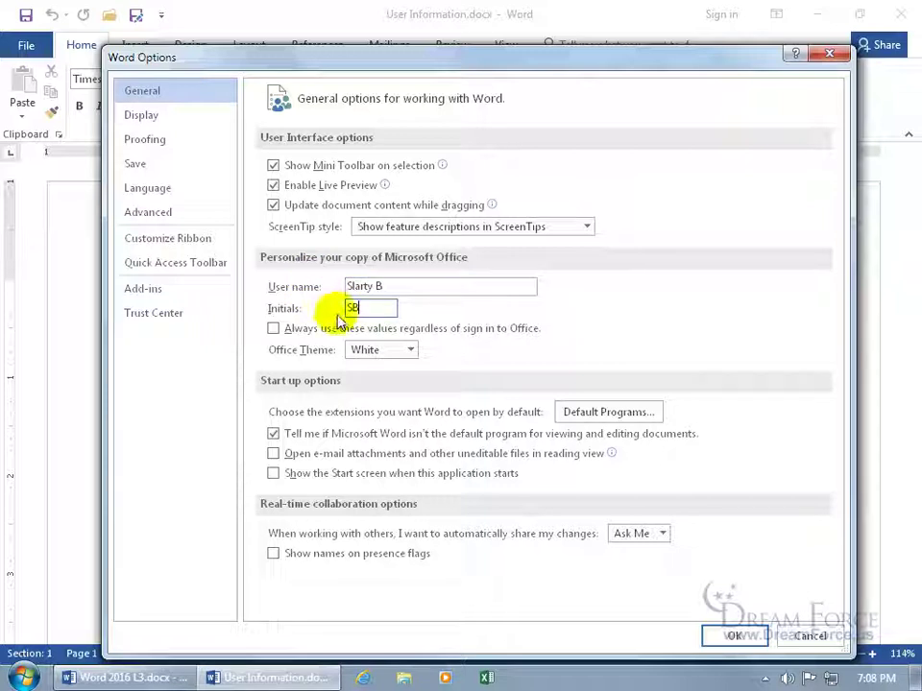
{"action": "left_click", "coordinate": [725, 636]}
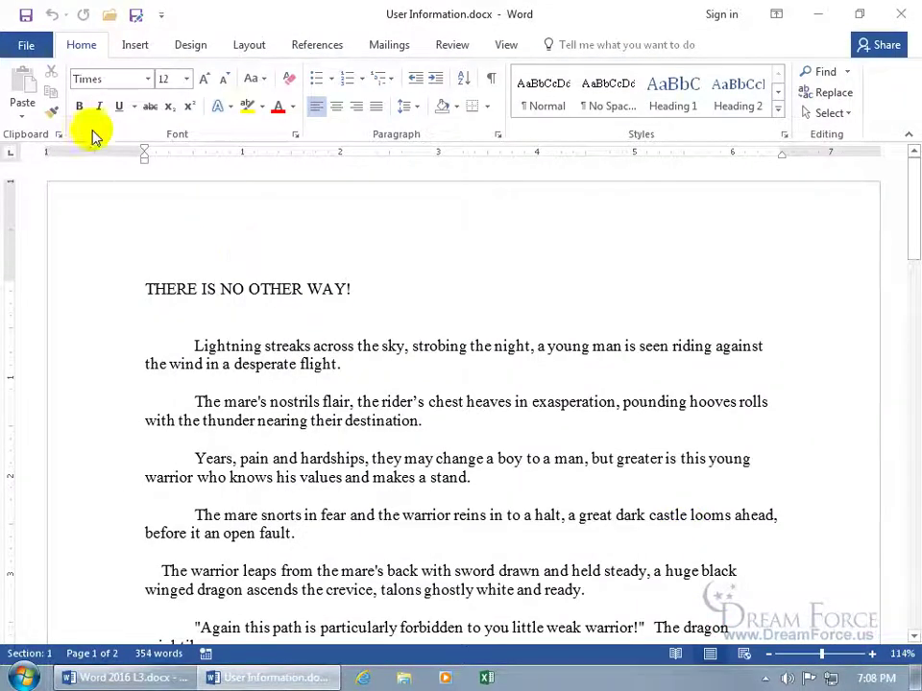
{"action": "left_click", "coordinate": [27, 48]}
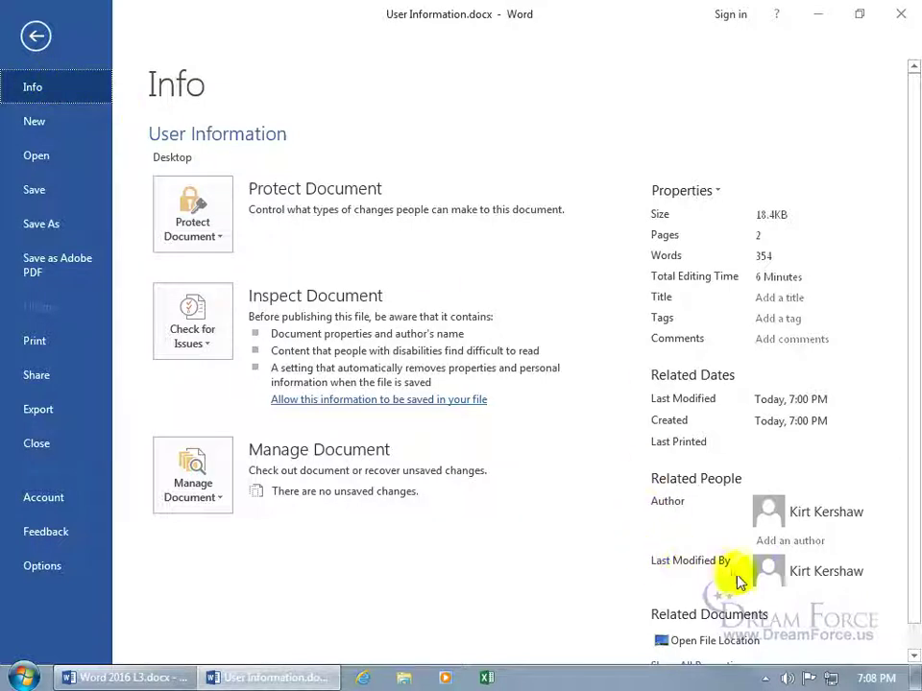
{"action": "mouse_move", "coordinate": [745, 580]}
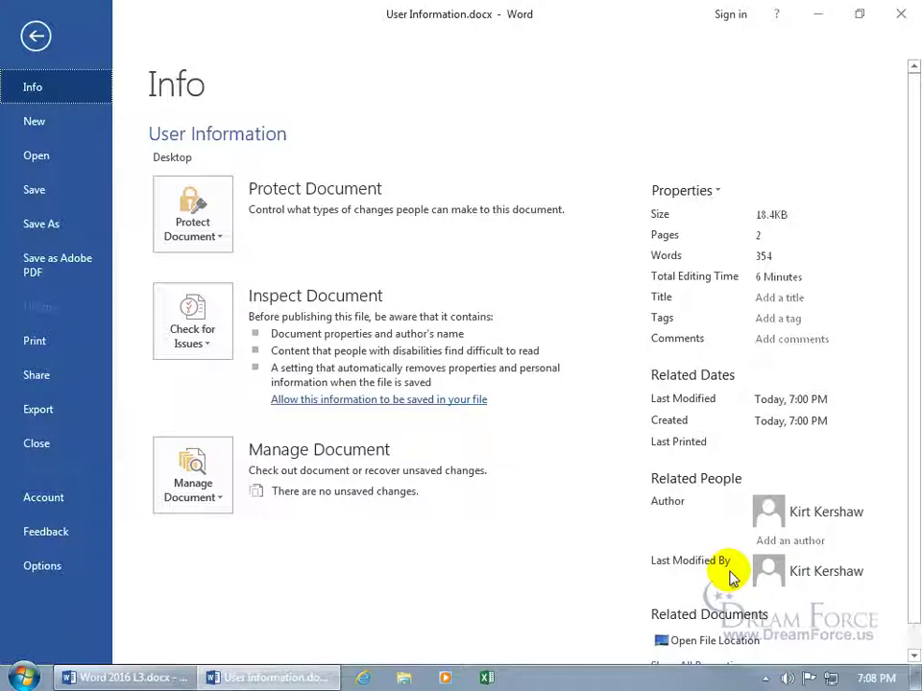
Step: Delete the '!' from the title THERE IS NO OTHER WAY and save the document
{"action": "left_click", "coordinate": [36, 35]}
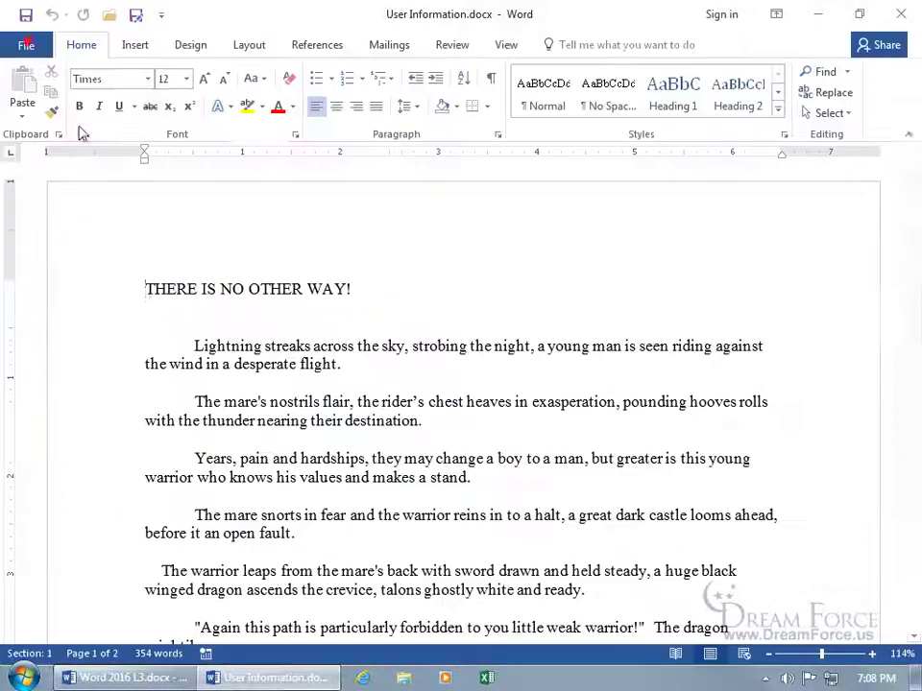
{"action": "left_click", "coordinate": [353, 289]}
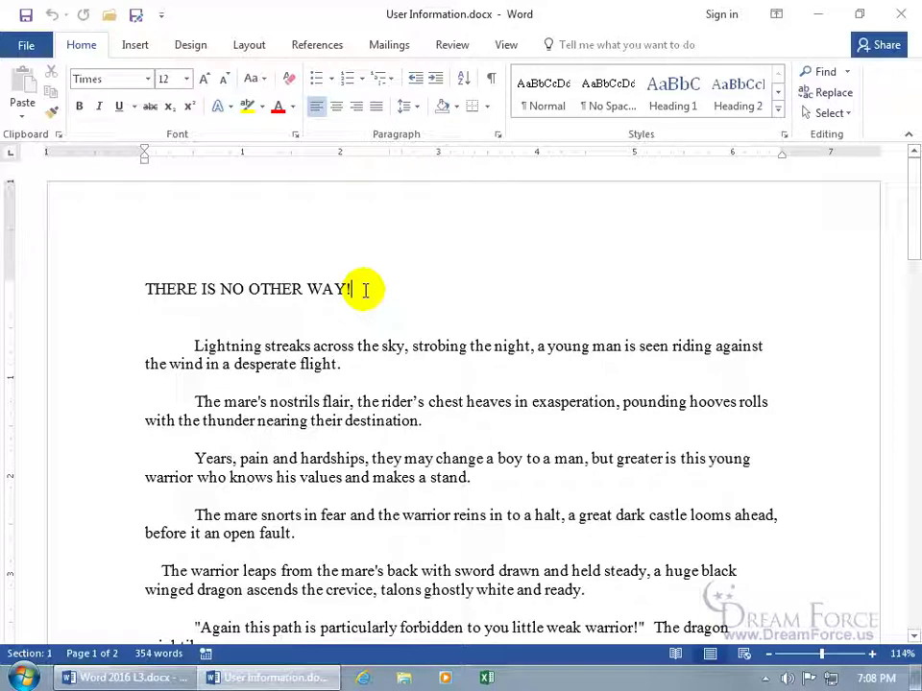
{"action": "key", "text": "BackSpace"}
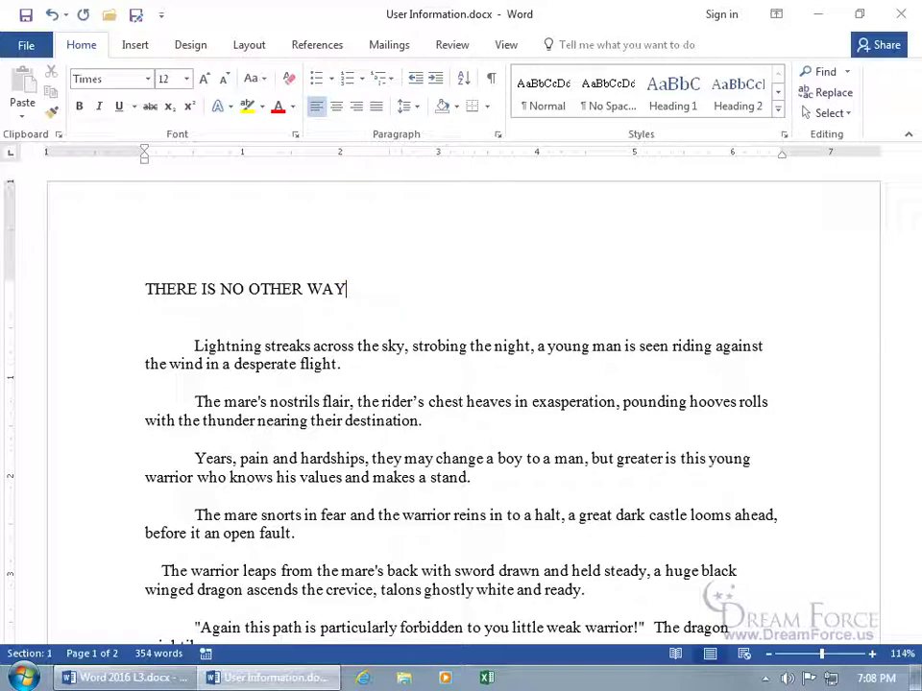
{"action": "left_click", "coordinate": [25, 15]}
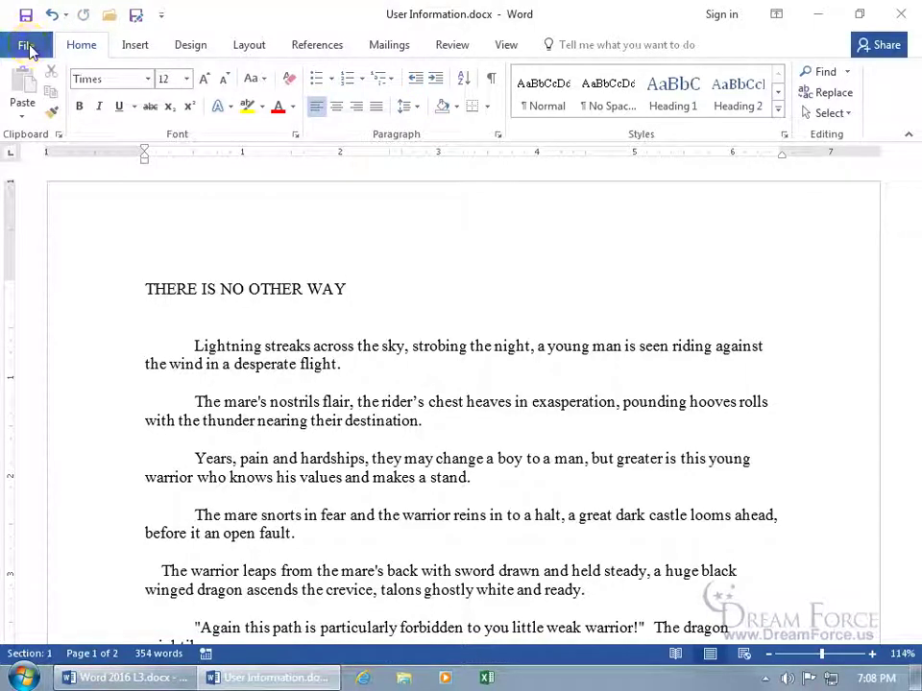
{"action": "left_click", "coordinate": [27, 44]}
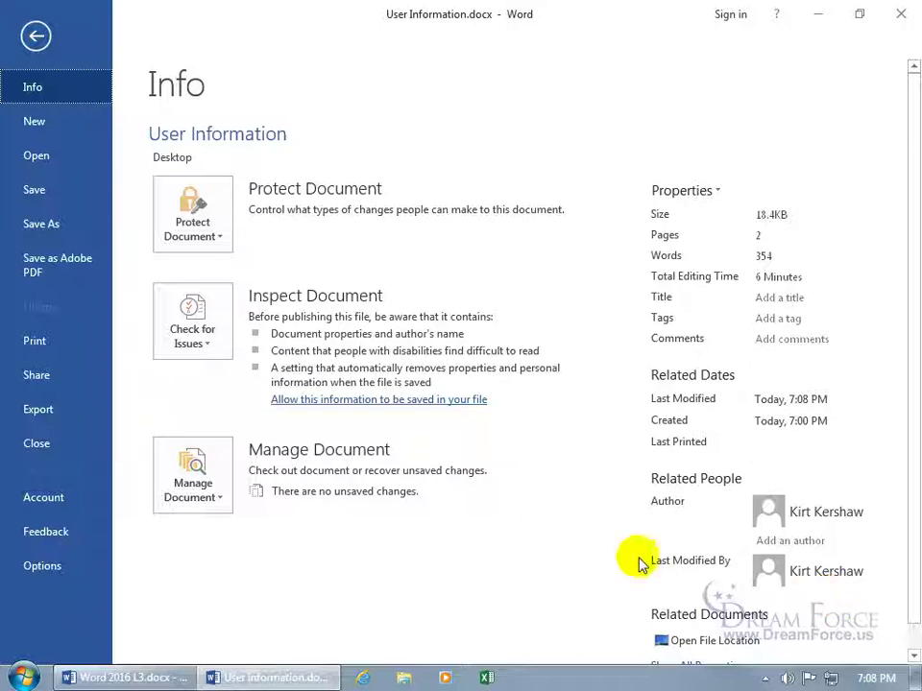
{"action": "left_click", "coordinate": [893, 15]}
{"action": "left_click", "coordinate": [444, 312]}
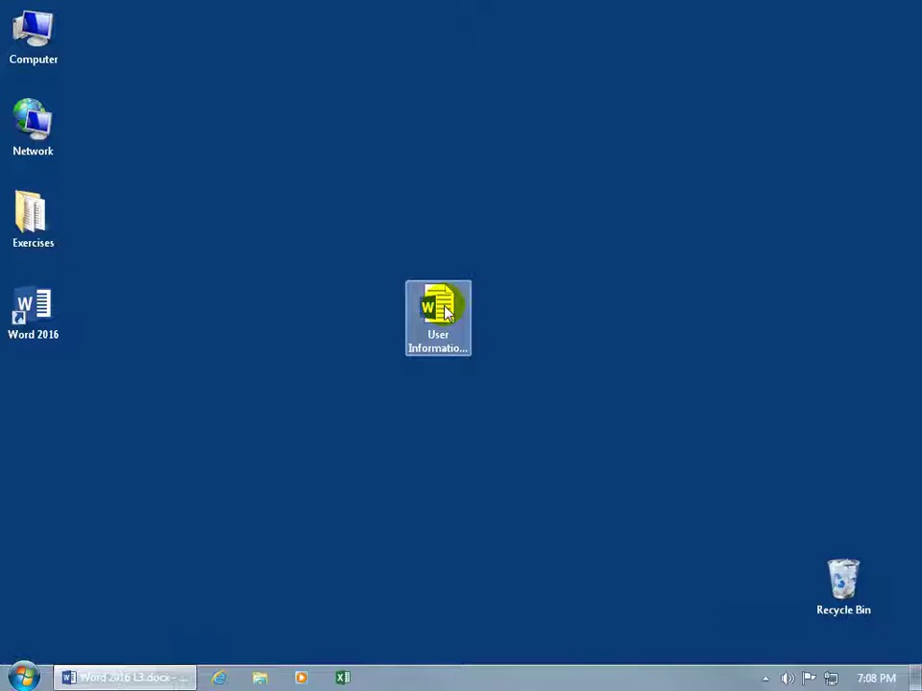
{"action": "double_click", "coordinate": [445, 312]}
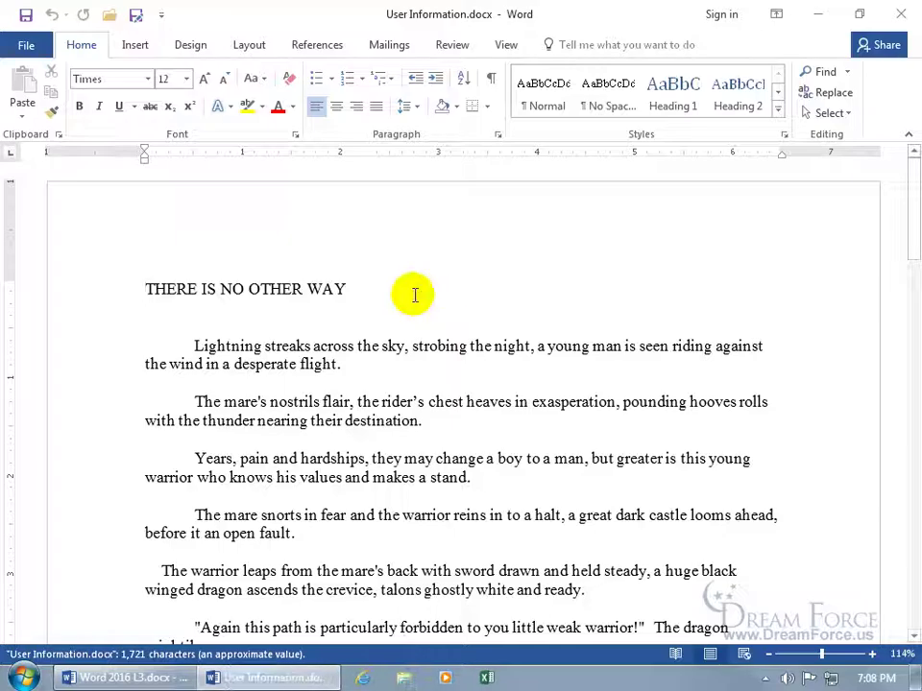
{"action": "left_click", "coordinate": [25, 45]}
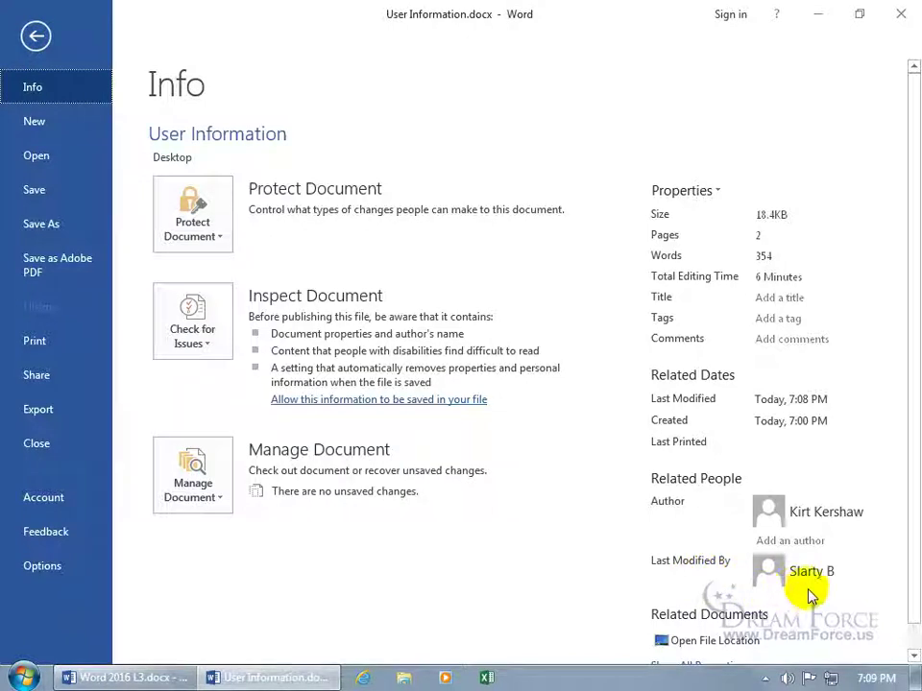
{"action": "mouse_move", "coordinate": [818, 595]}
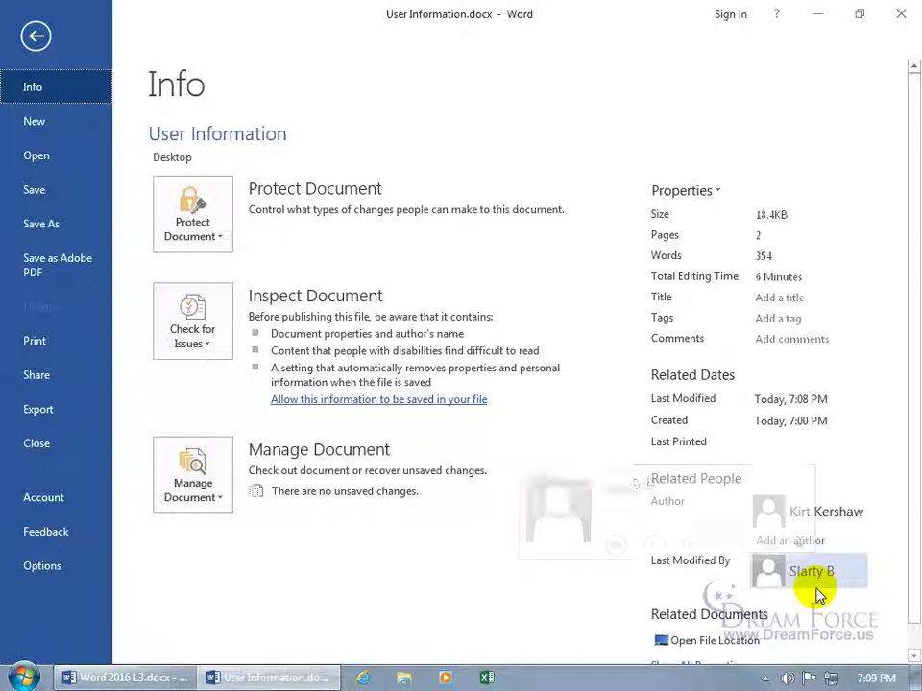
Step: In Excel's General options, replace the Office user name with the author's full name
{"action": "left_click", "coordinate": [487, 678]}
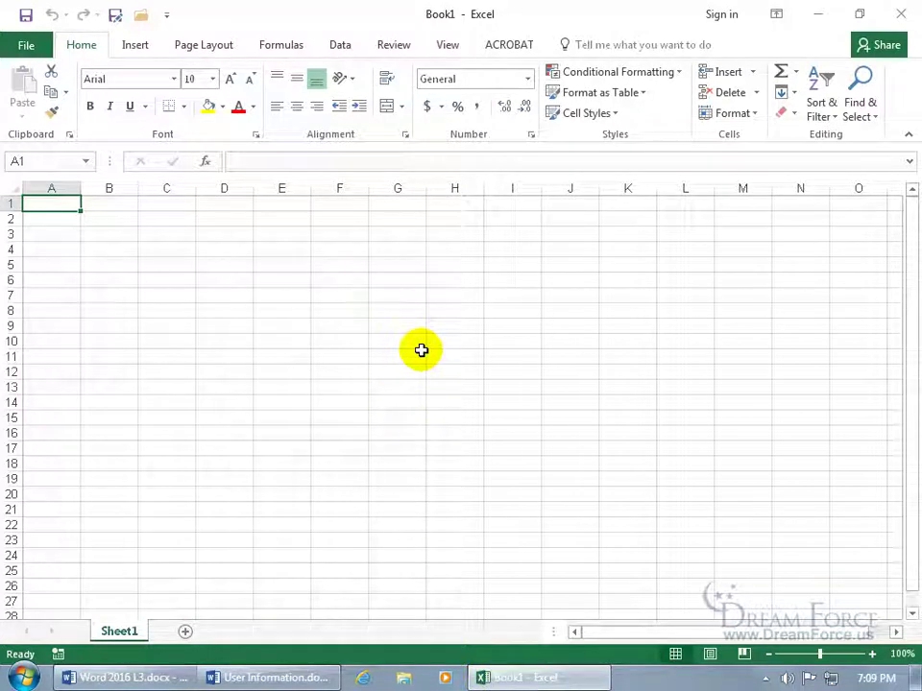
{"action": "left_click", "coordinate": [27, 48]}
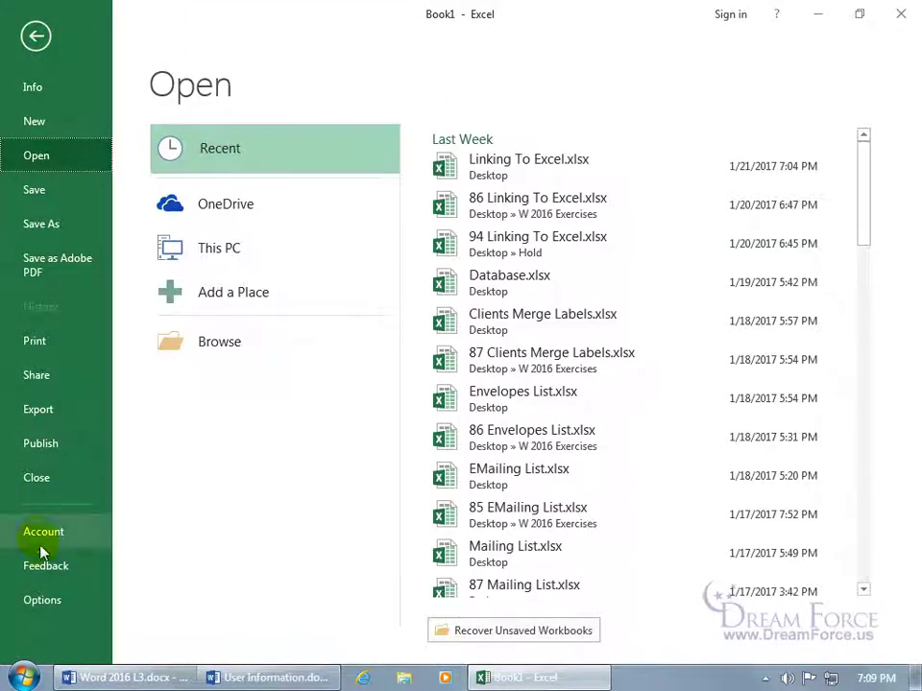
{"action": "left_click", "coordinate": [42, 600]}
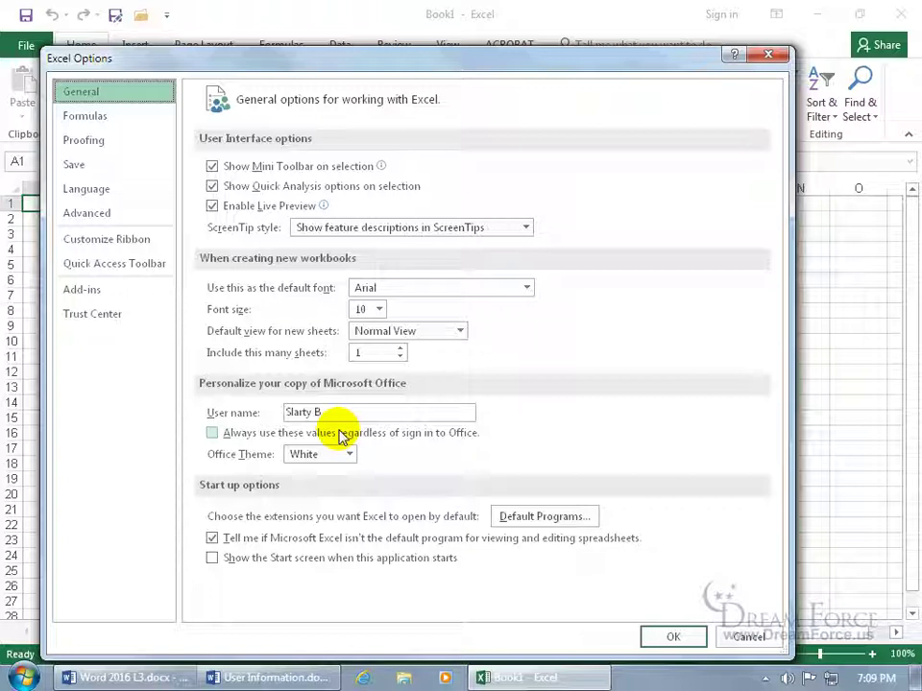
{"action": "left_click_drag", "start_coordinate": [335, 412], "coordinate": [284, 411]}
{"action": "type", "text": "N"}
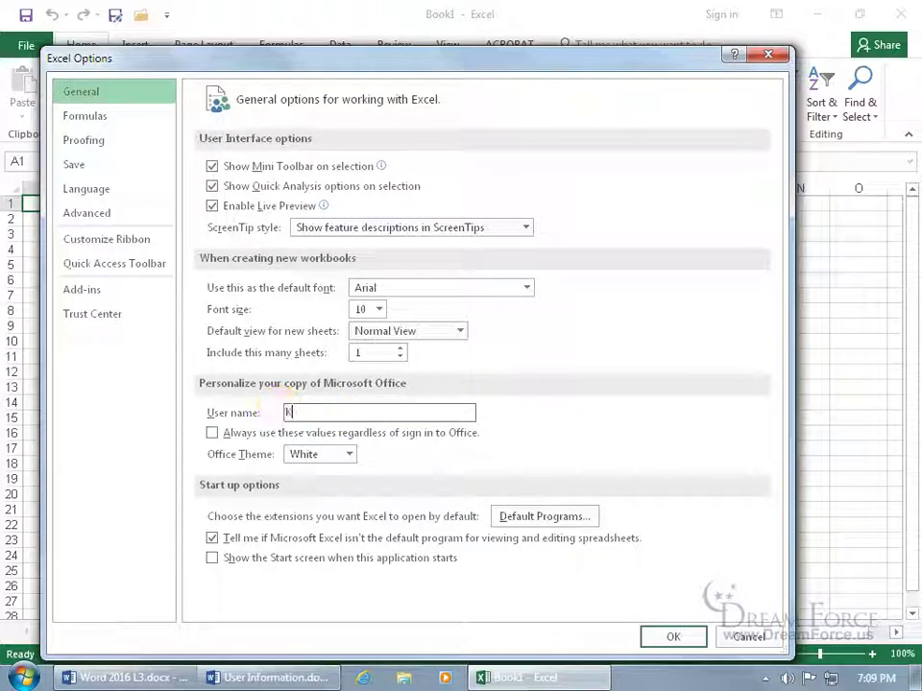
{"action": "type", "text": "irt Kershaw"}
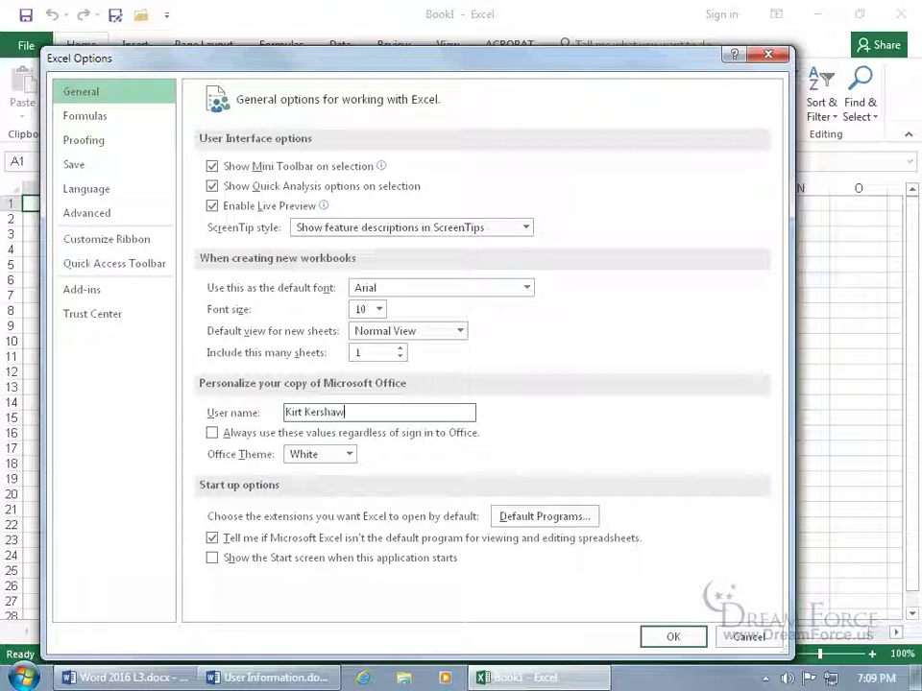
{"action": "left_click", "coordinate": [686, 637]}
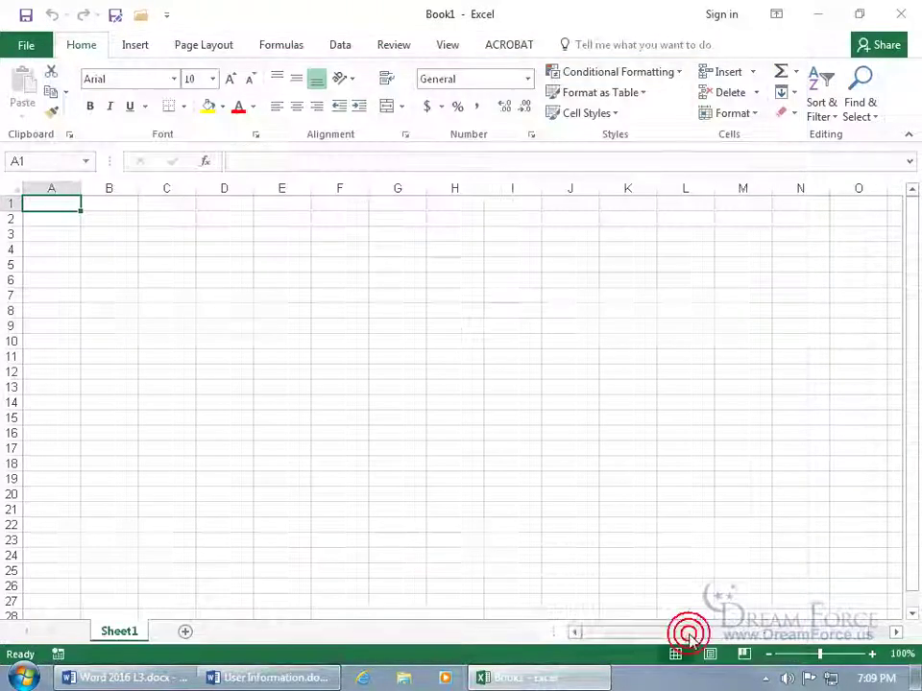
Step: Close Excel and change Word's user initials to match the new user name
{"action": "left_click", "coordinate": [899, 14]}
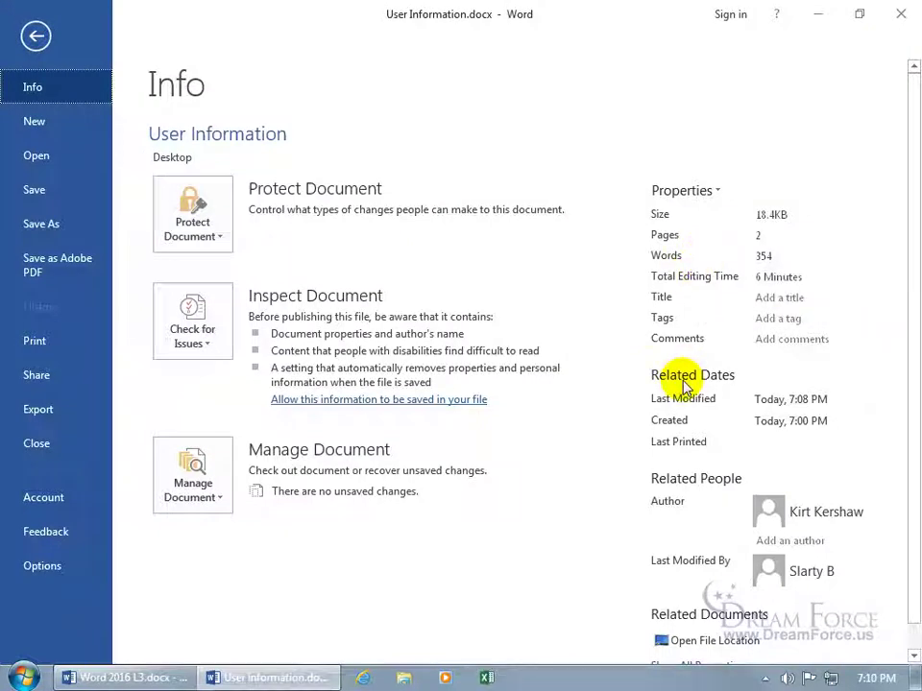
{"action": "left_click", "coordinate": [43, 567]}
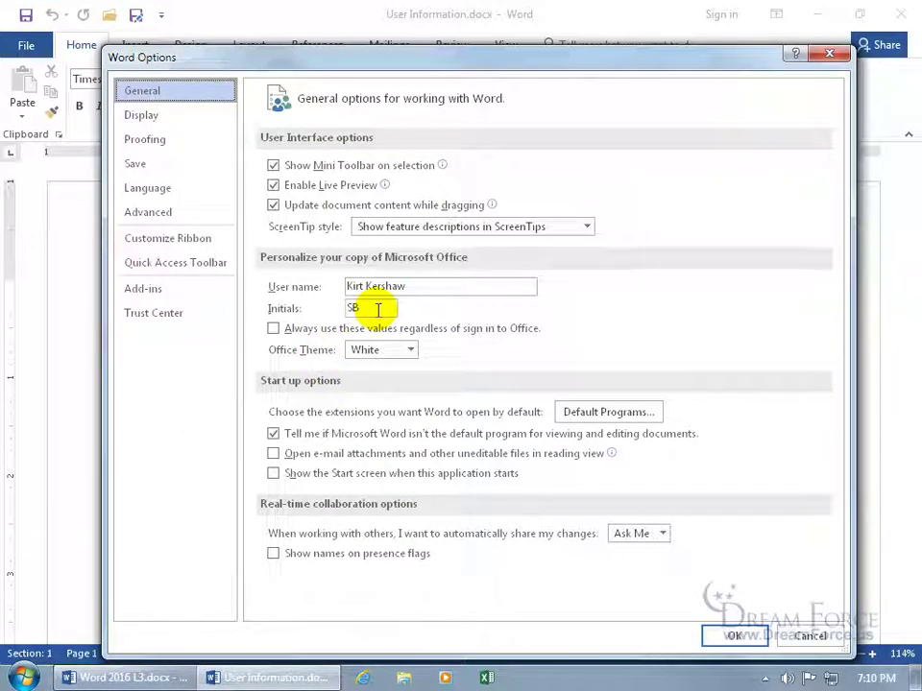
{"action": "double_click", "coordinate": [378, 308]}
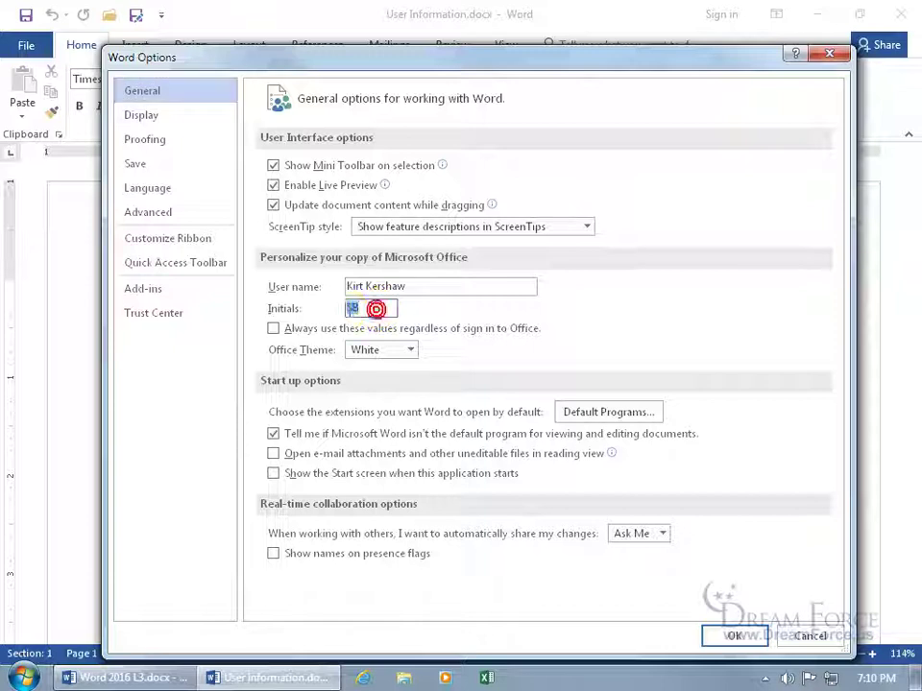
{"action": "type", "text": "KK"}
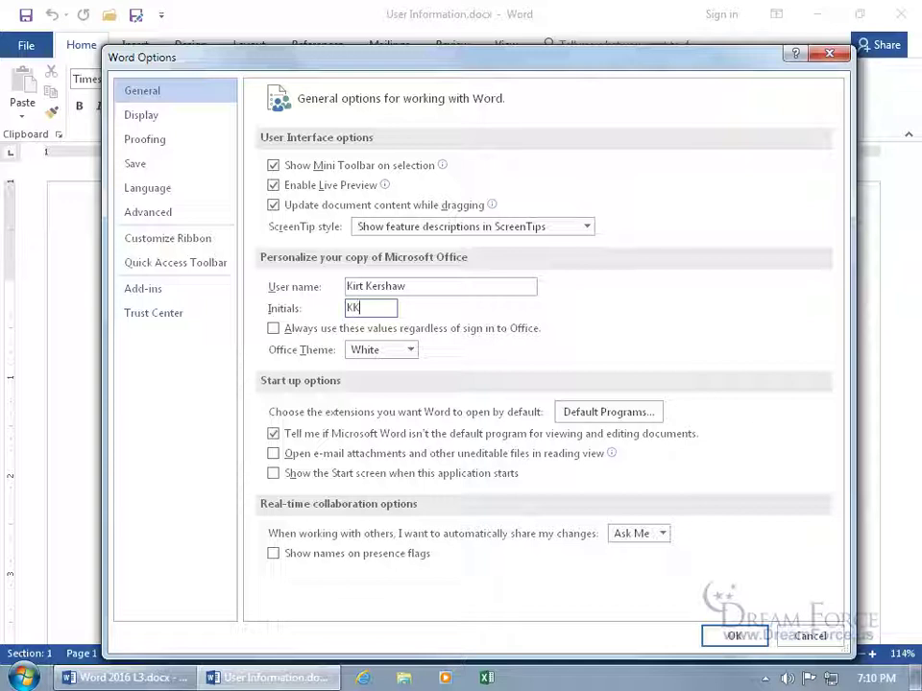
{"action": "left_click", "coordinate": [730, 635]}
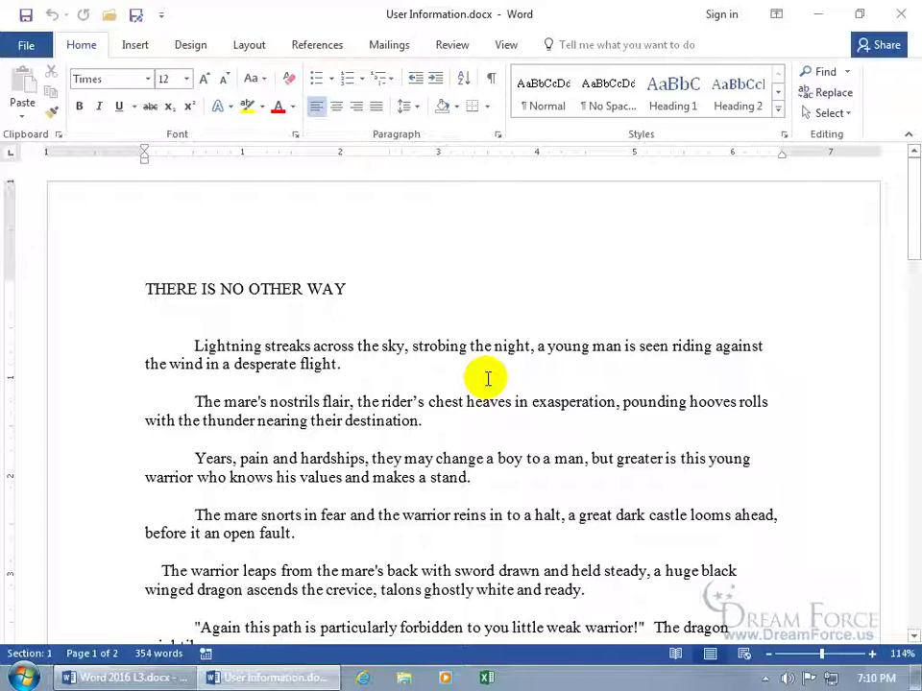
Step: Add a comment on the title word THERE, credited to the new author name
{"action": "left_click", "coordinate": [460, 47]}
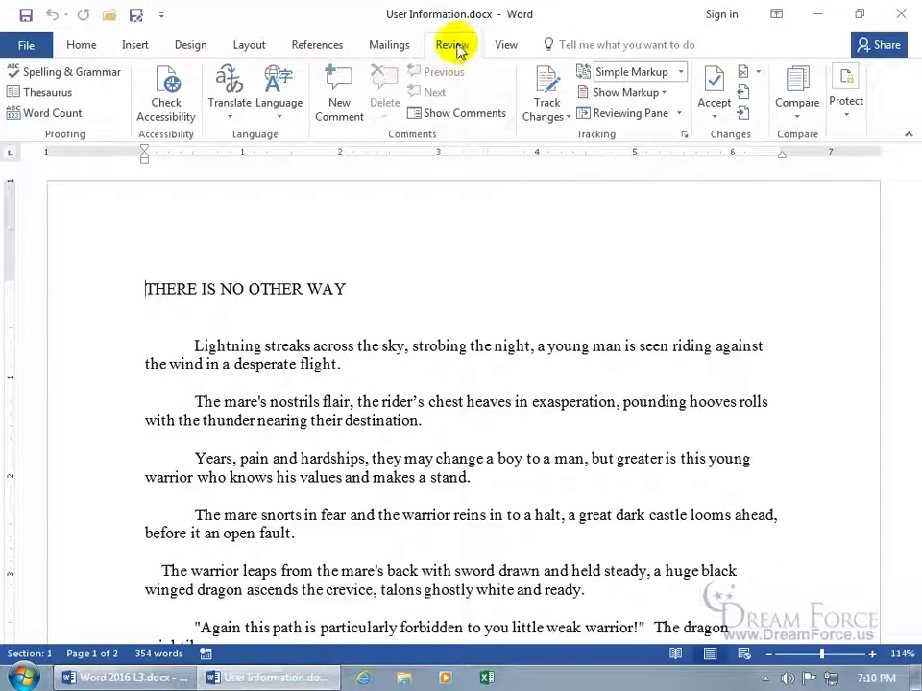
{"action": "left_click", "coordinate": [343, 89]}
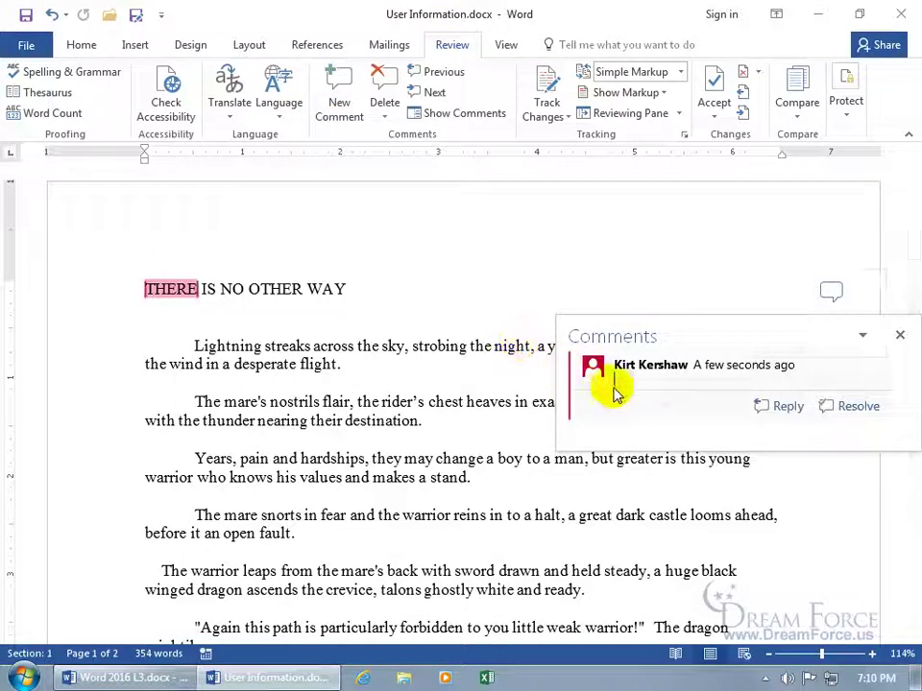
{"action": "mouse_move", "coordinate": [691, 384]}
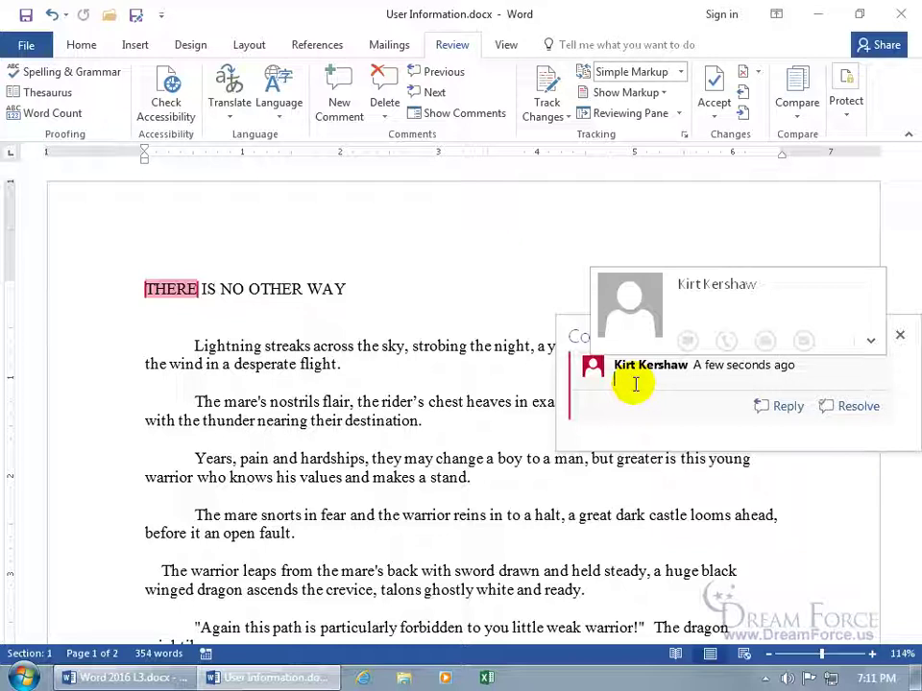
{"action": "left_click", "coordinate": [463, 340]}
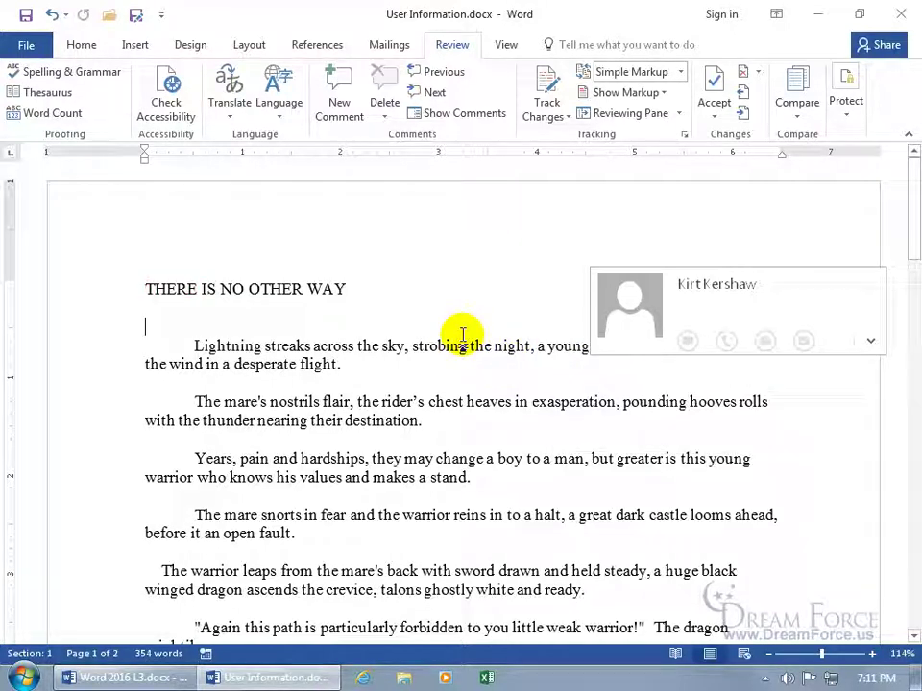